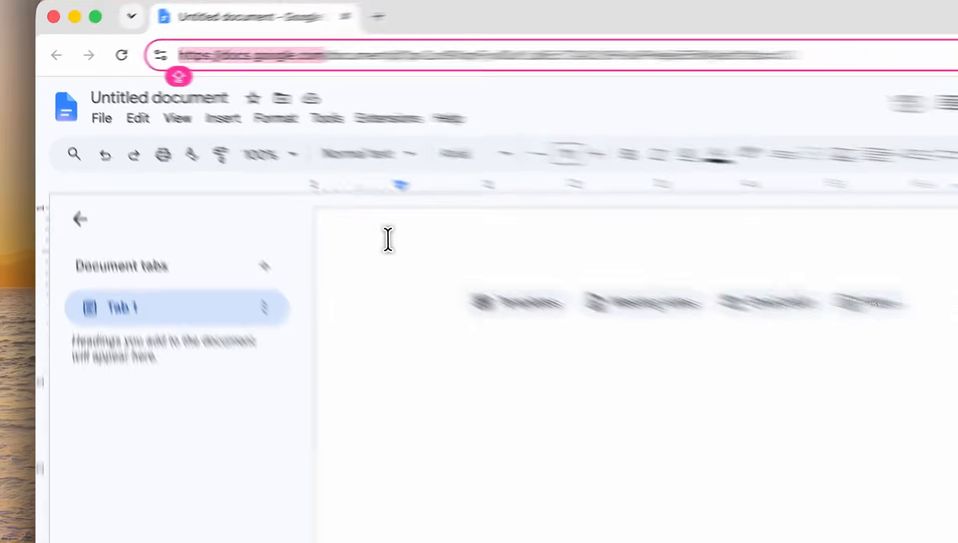
# - Insert a 1 x 1 table at the start of the blank document
pyautogui.click(436, 308)
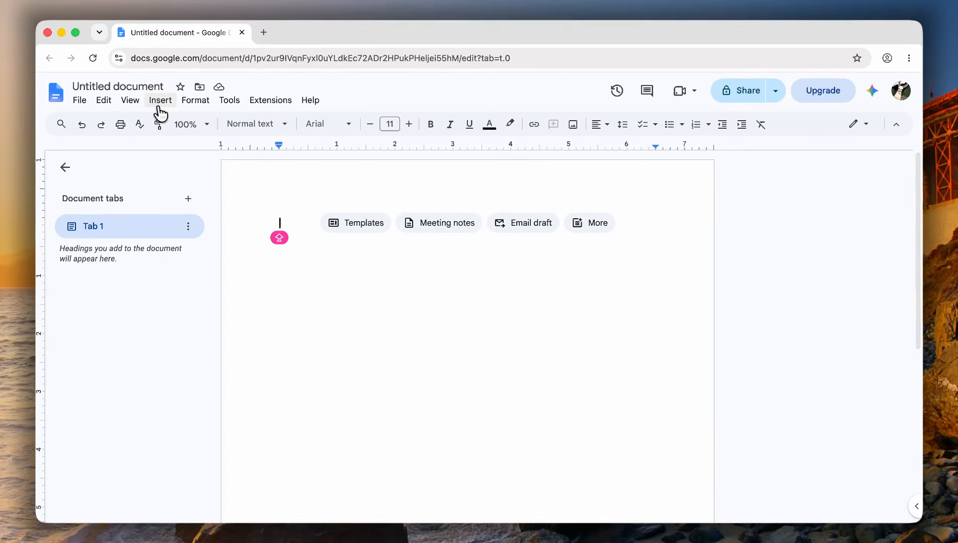
pyautogui.click(160, 102)
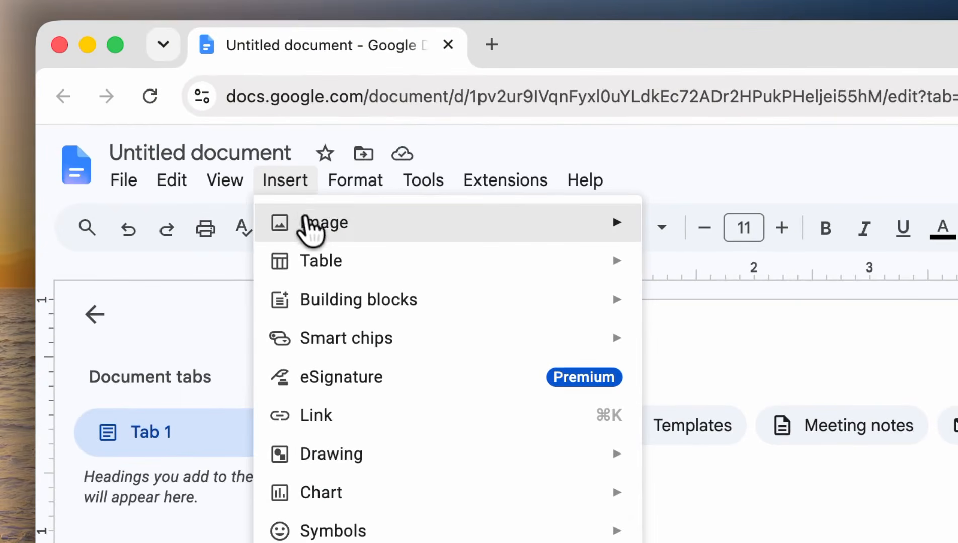
pyautogui.moveTo(309, 257)
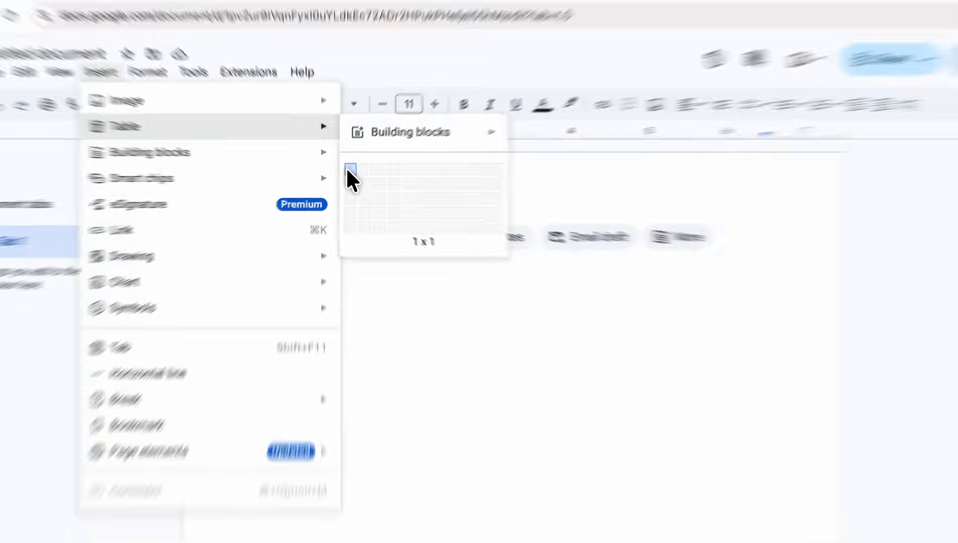
pyautogui.click(346, 173)
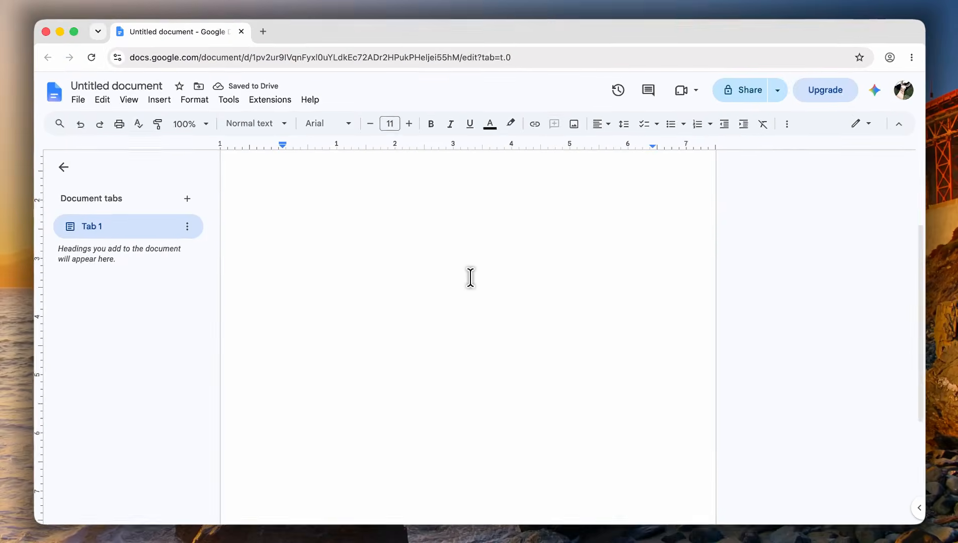
# - Stretch the table's single row down to the page's bottom margin and set the document zoom to 50%
pyautogui.scroll(3, 470, 278)
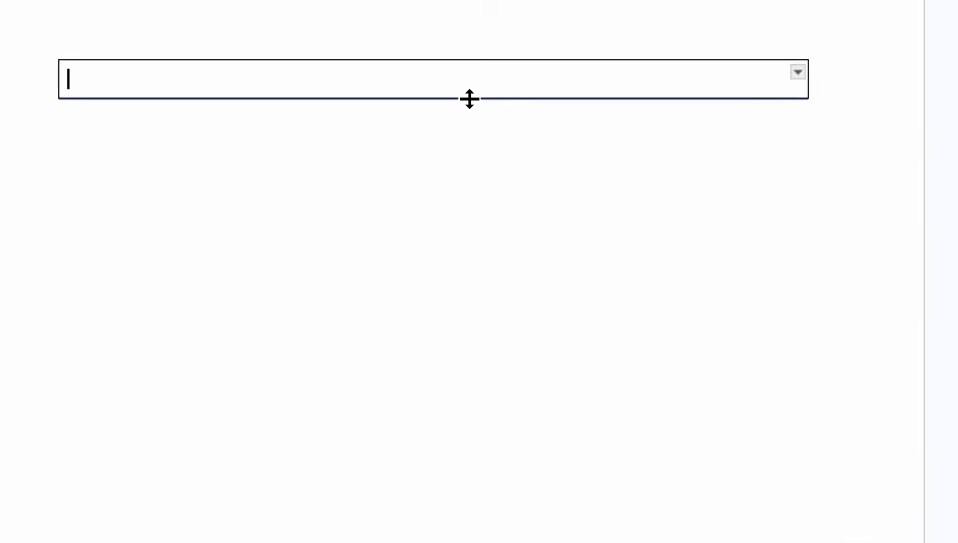
pyautogui.moveTo(485, 249); pyautogui.dragTo(495, 437)
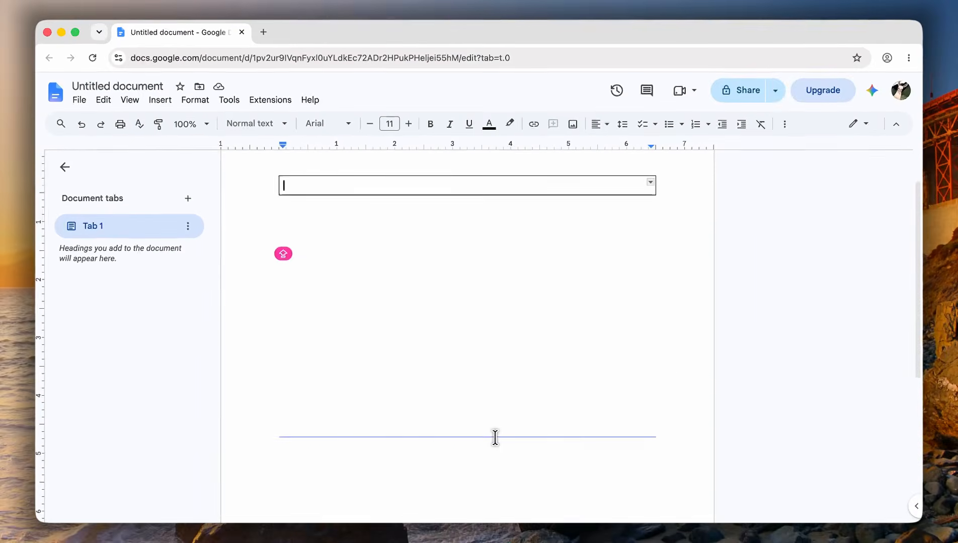
pyautogui.scroll(-5, 495, 437)
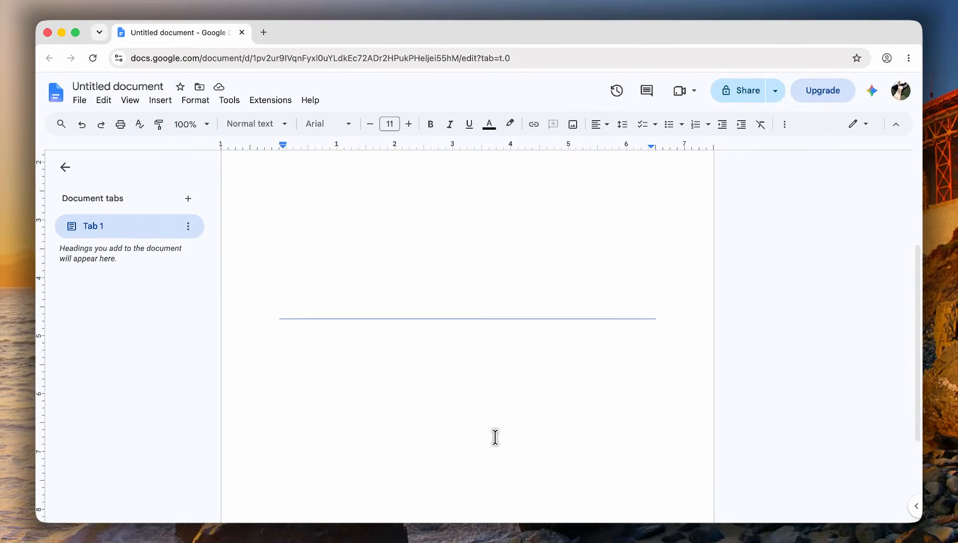
pyautogui.scroll(-5, 495, 437)
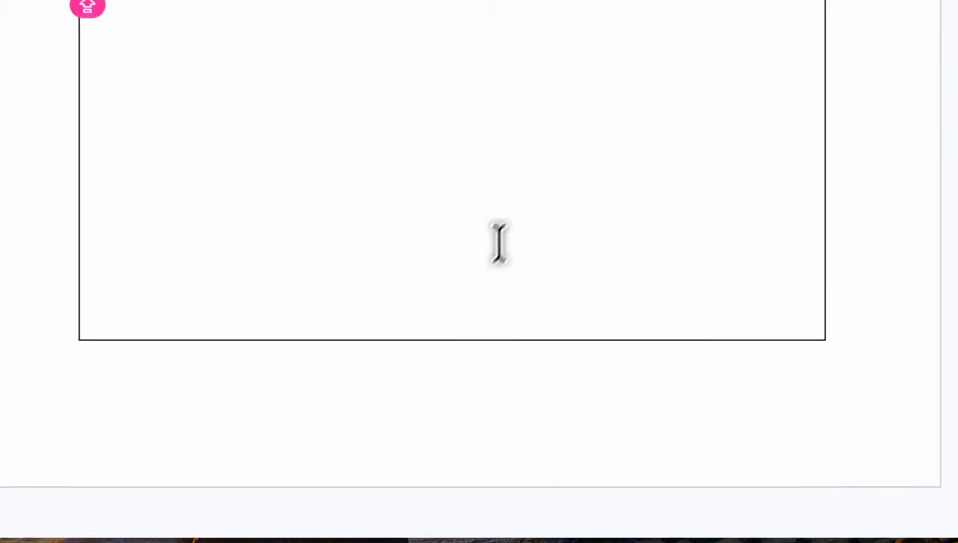
pyautogui.scroll(4, 499, 243)
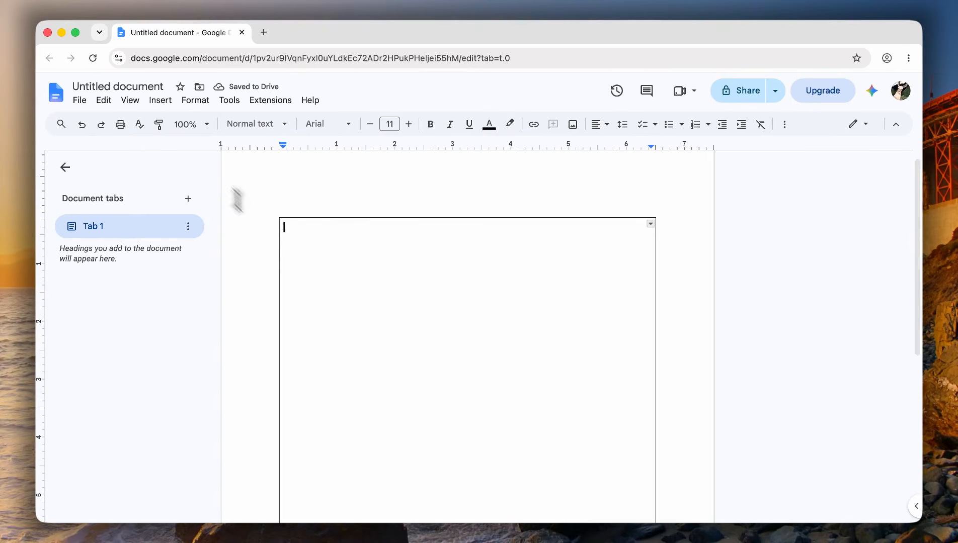
pyautogui.click(205, 132)
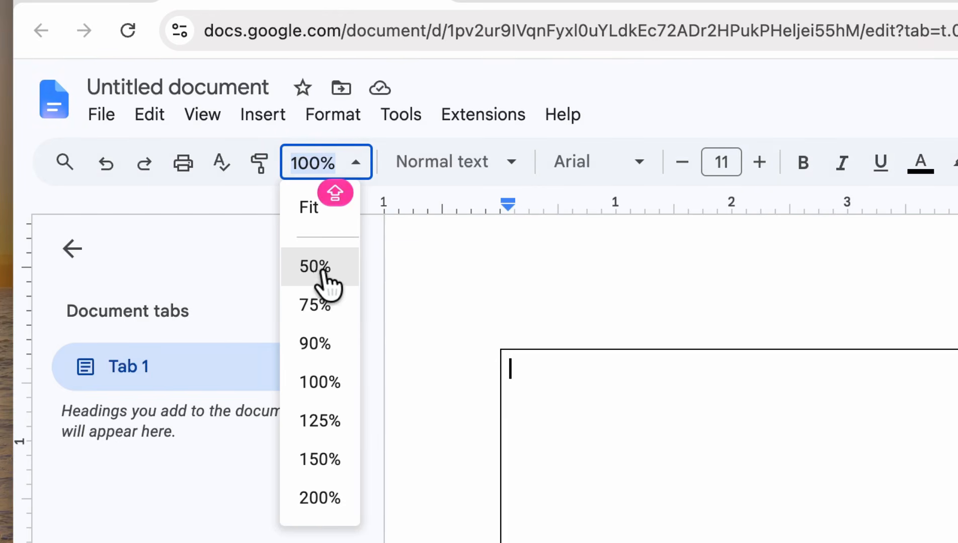
pyautogui.click(325, 271)
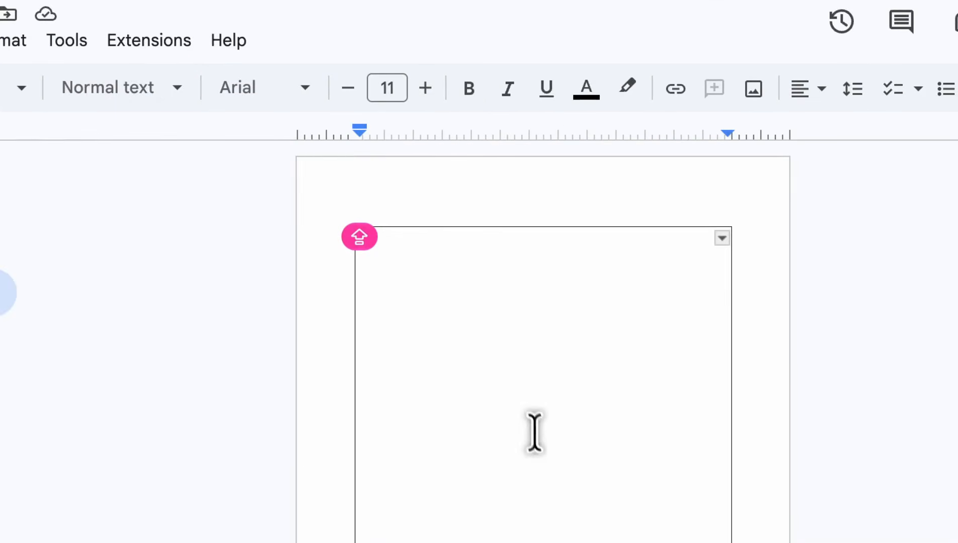
# - Raise the font size to 27 and enter CENTERED TEXT in the table cell
pyautogui.click(425, 88)
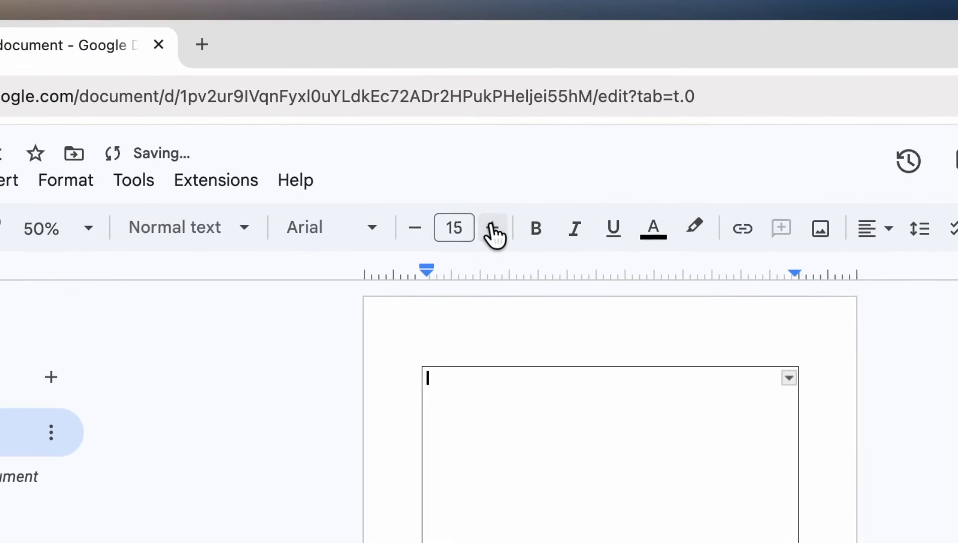
pyautogui.click(425, 88)
pyautogui.click(425, 88)
pyautogui.click(493, 229)
pyautogui.click(493, 229)
pyautogui.click(492, 229)
pyautogui.press('capslock')
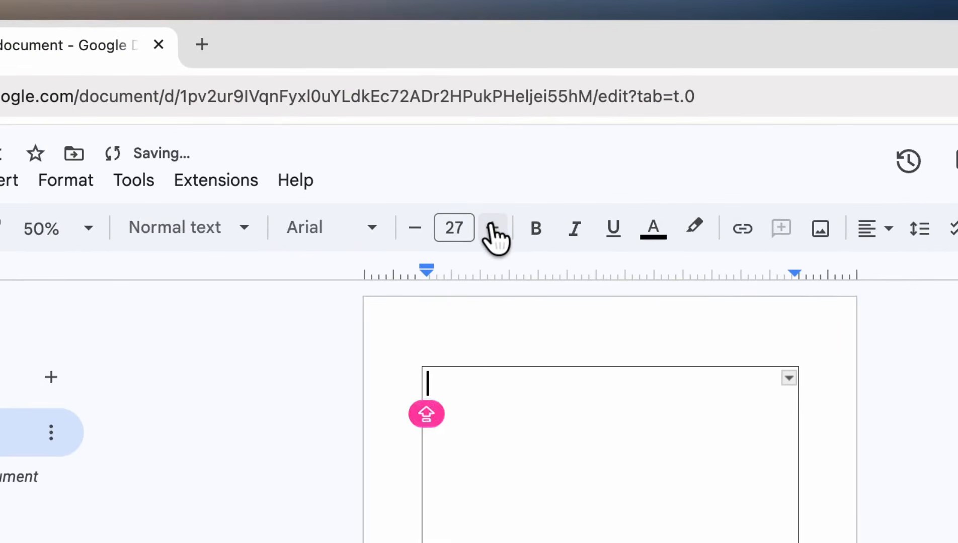
pyautogui.write('CENTERED TEXT')
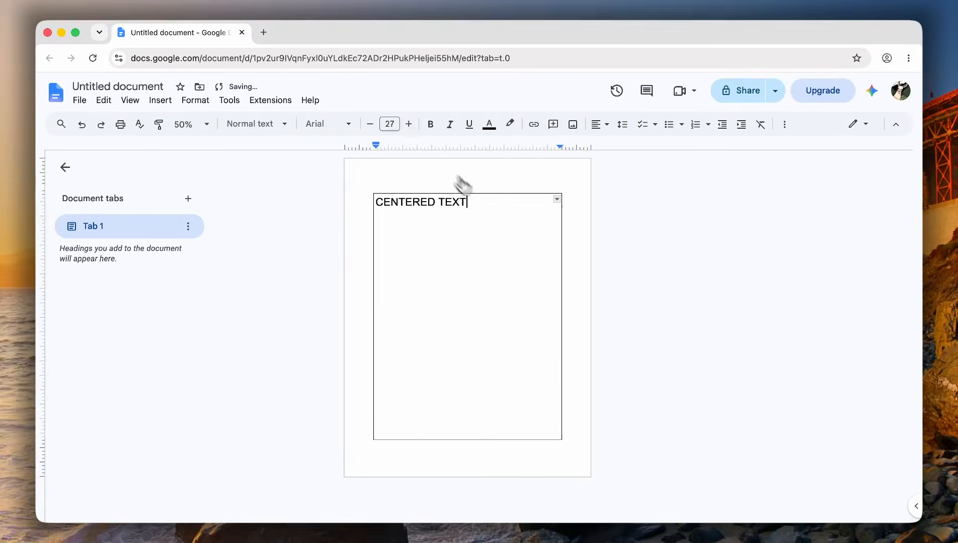
# - Center the CENTERED TEXT line horizontally within the table cell
pyautogui.moveTo(467, 203); pyautogui.dragTo(375, 201)
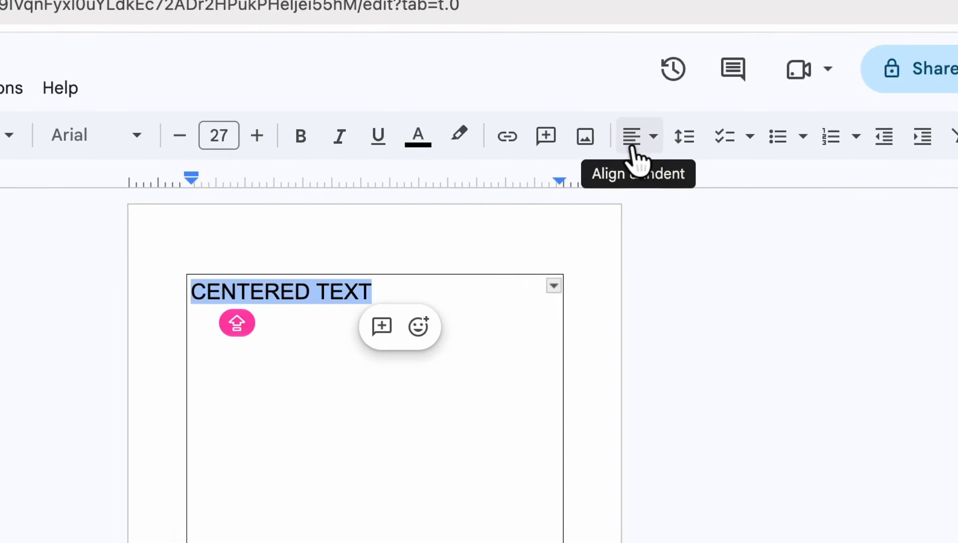
pyautogui.click(634, 156)
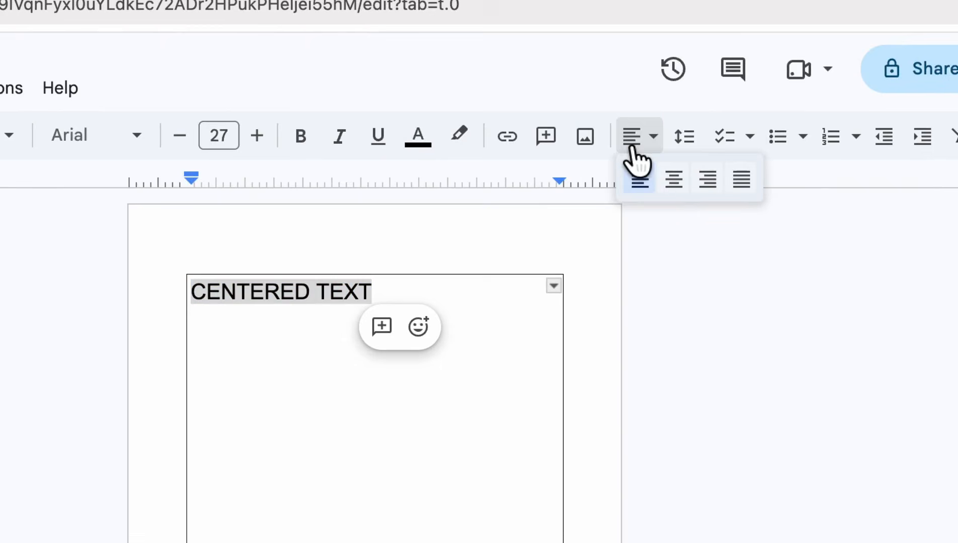
pyautogui.click(674, 187)
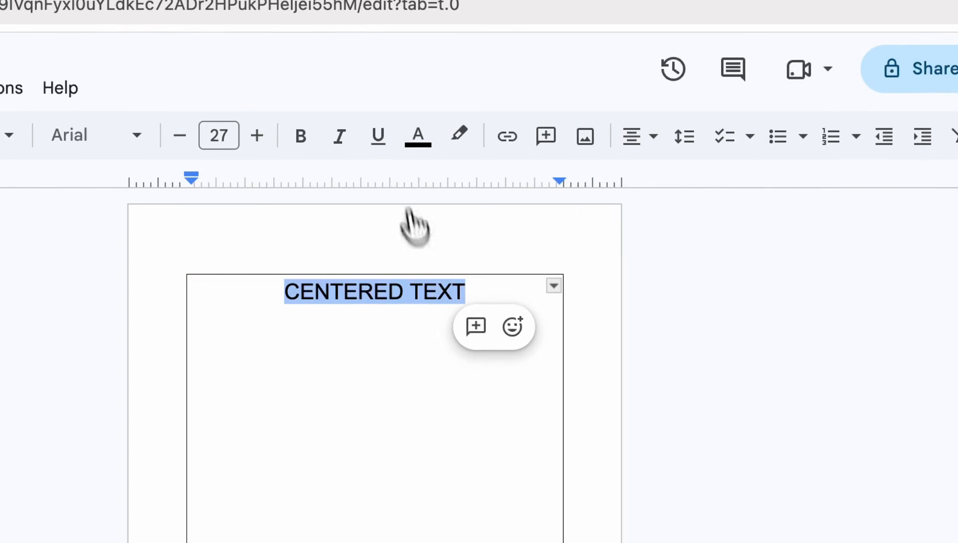
pyautogui.click(463, 295)
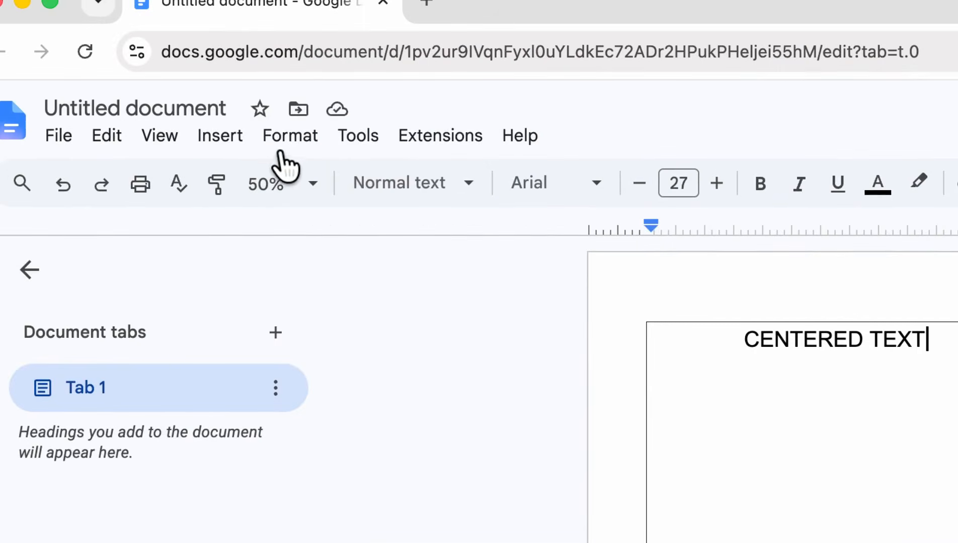
# - Set the table's cell vertical alignment to Middle in the table options
pyautogui.click(284, 145)
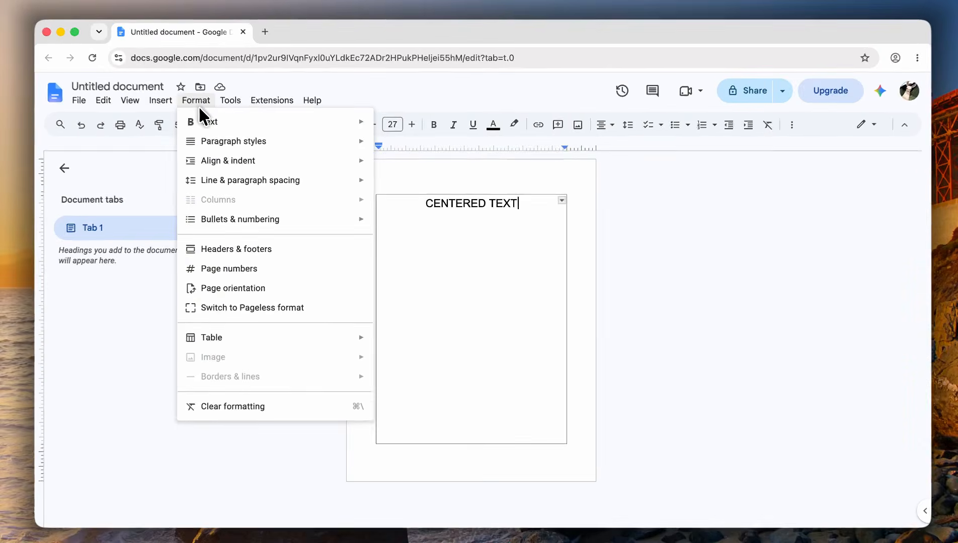
pyautogui.moveTo(297, 339)
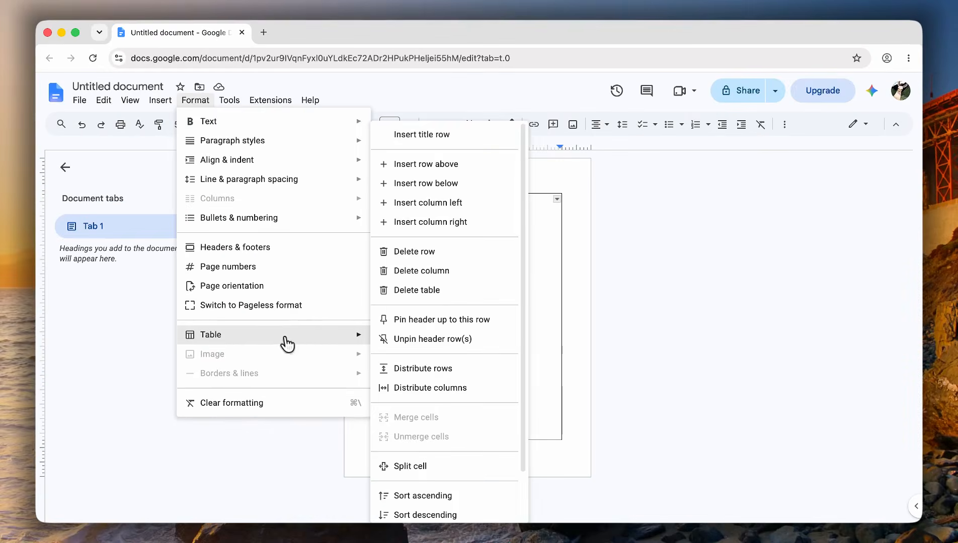
pyautogui.scroll(-2, 406, 352)
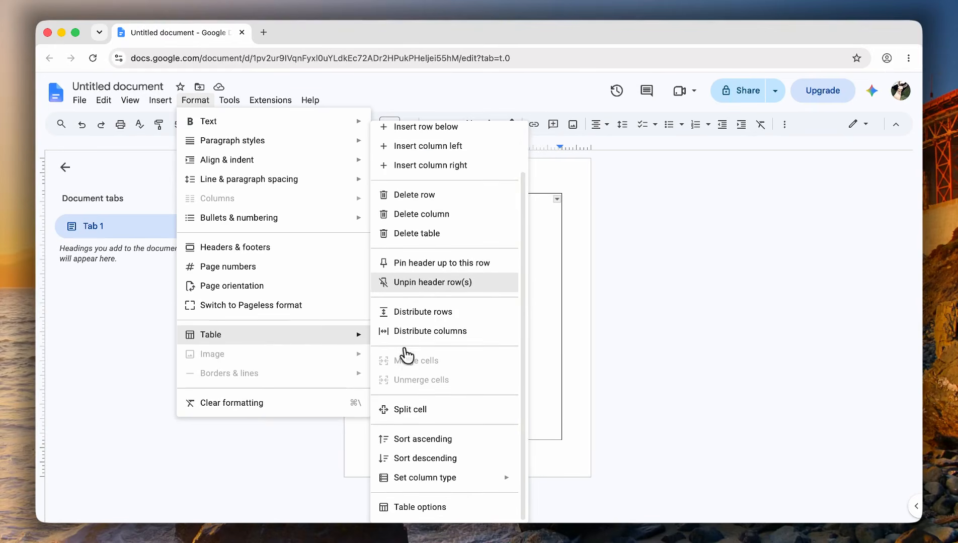
pyautogui.click(423, 511)
pyautogui.click(744, 282)
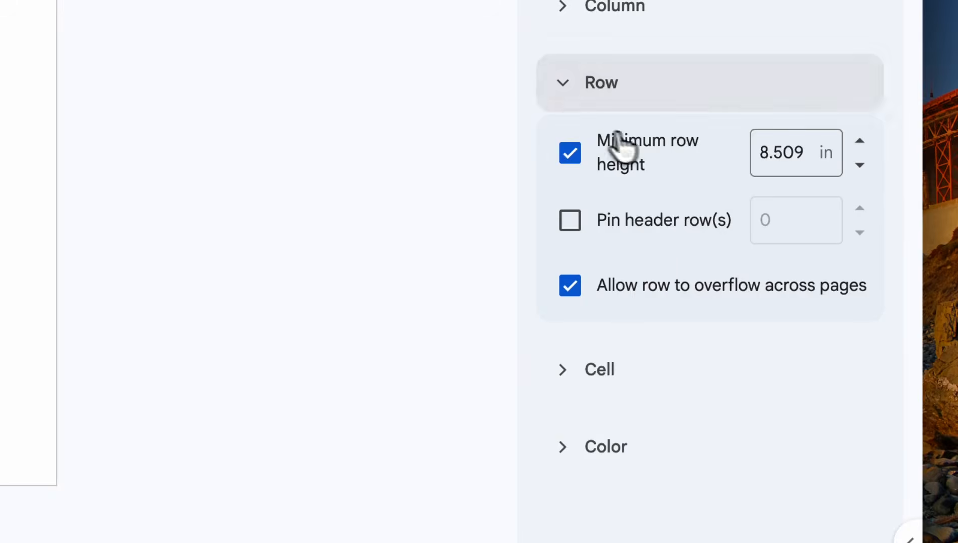
pyautogui.click(601, 372)
pyautogui.scroll(-2, 652, 401)
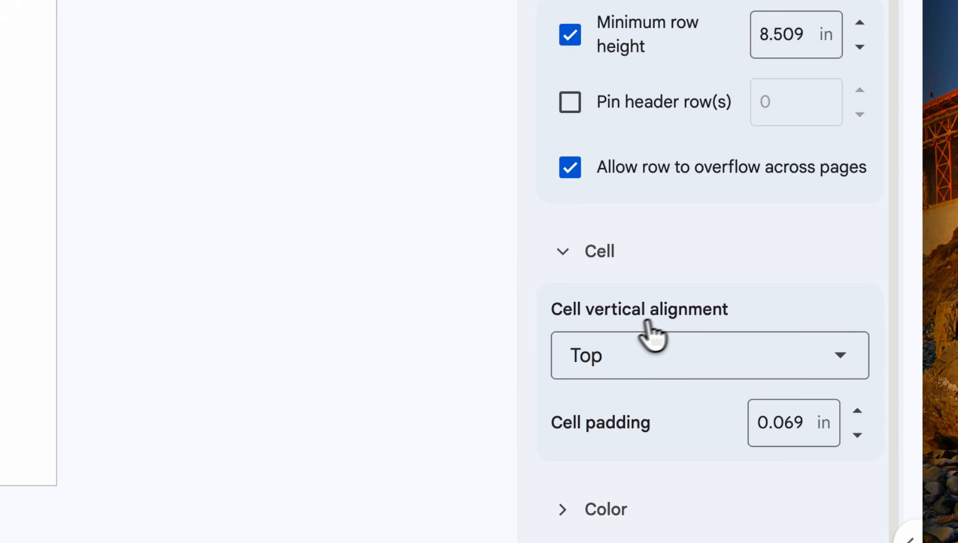
pyautogui.moveTo(728, 318); pyautogui.dragTo(551, 318)
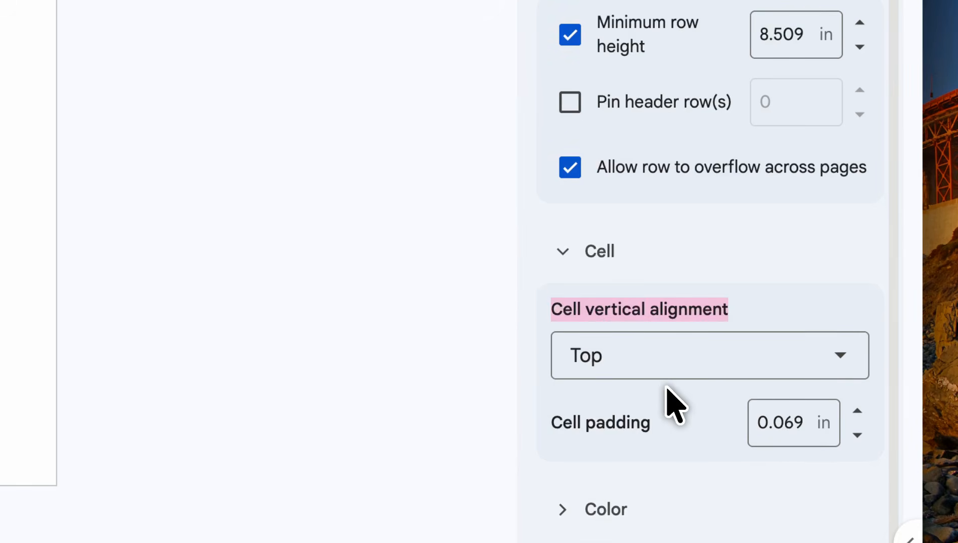
pyautogui.click(705, 371)
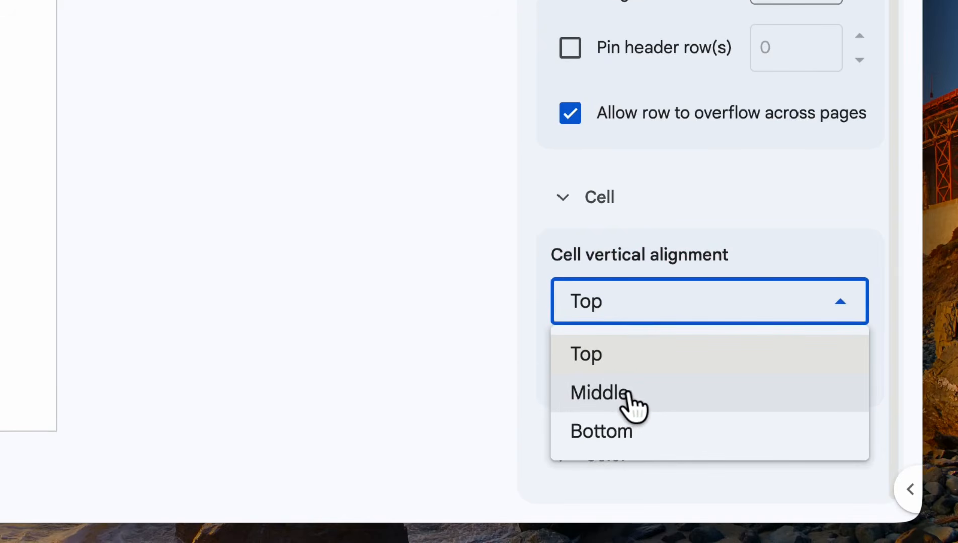
pyautogui.click(623, 395)
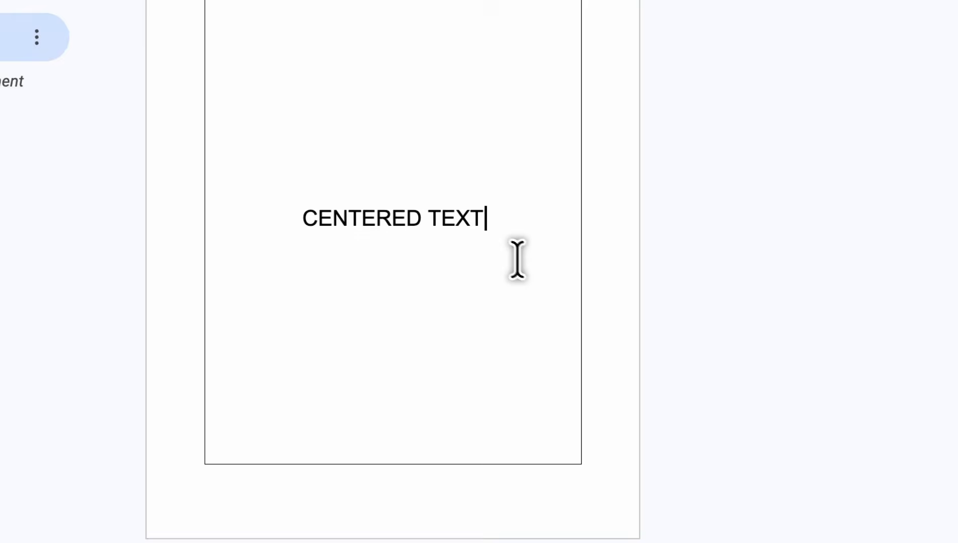
pyautogui.click(693, 216)
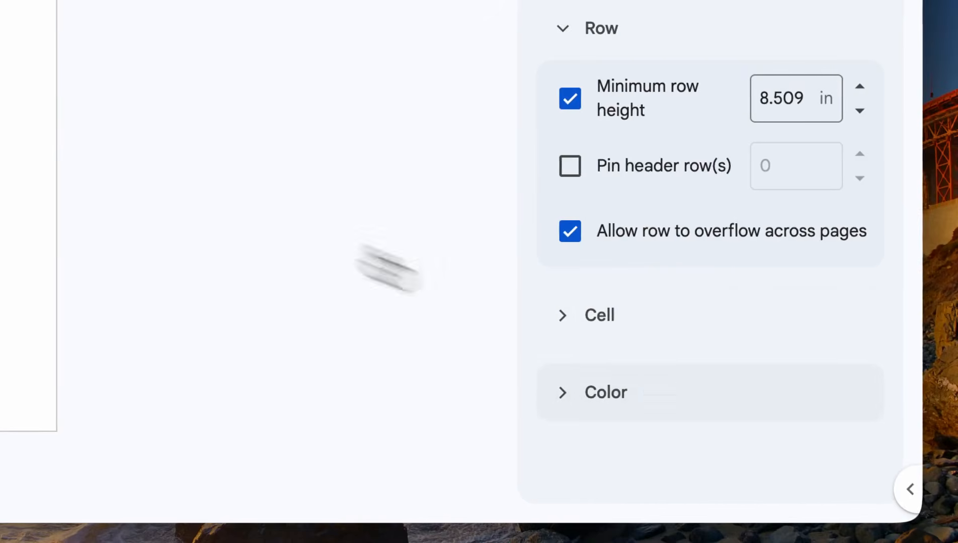
# - Make the CENTERED TEXT line in the middle of the page bold
pyautogui.doubleClick(475, 412)
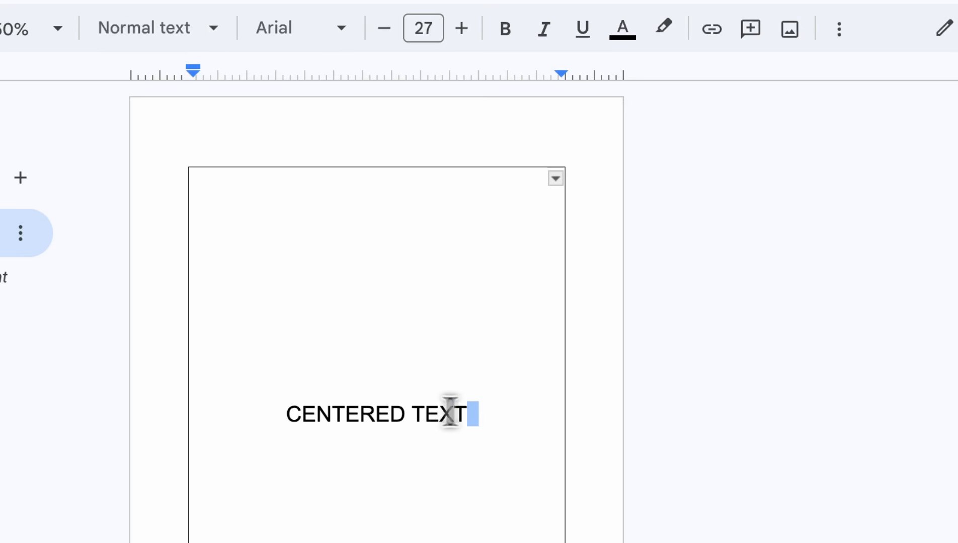
pyautogui.moveTo(473, 412); pyautogui.dragTo(310, 368)
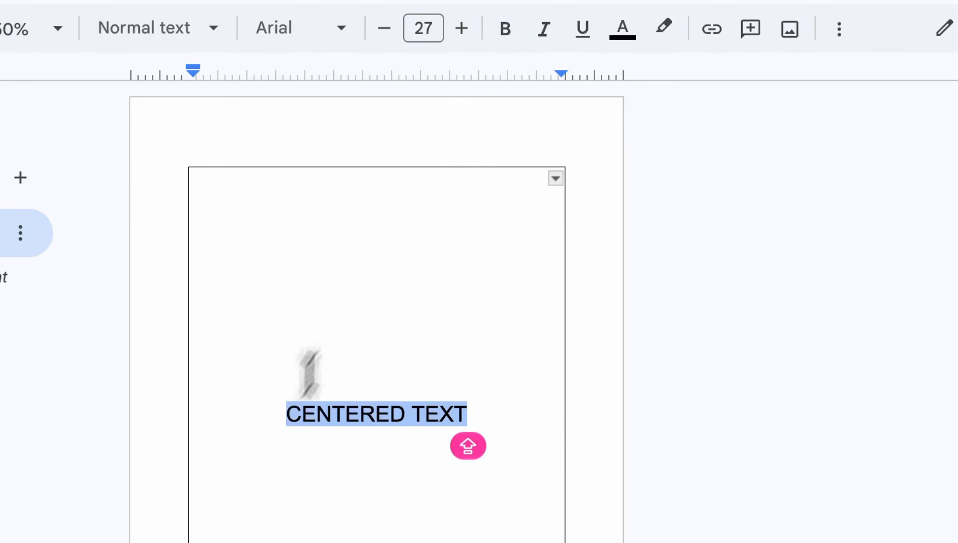
pyautogui.click(505, 29)
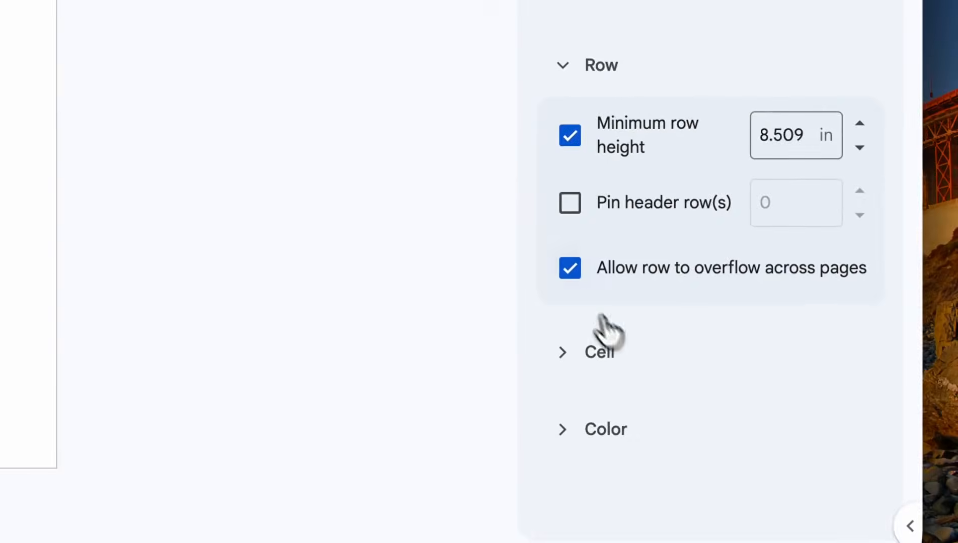
# - Recolor the table border in the table options, first to gray and finally to salmon red
pyautogui.click(635, 358)
pyautogui.click(635, 358)
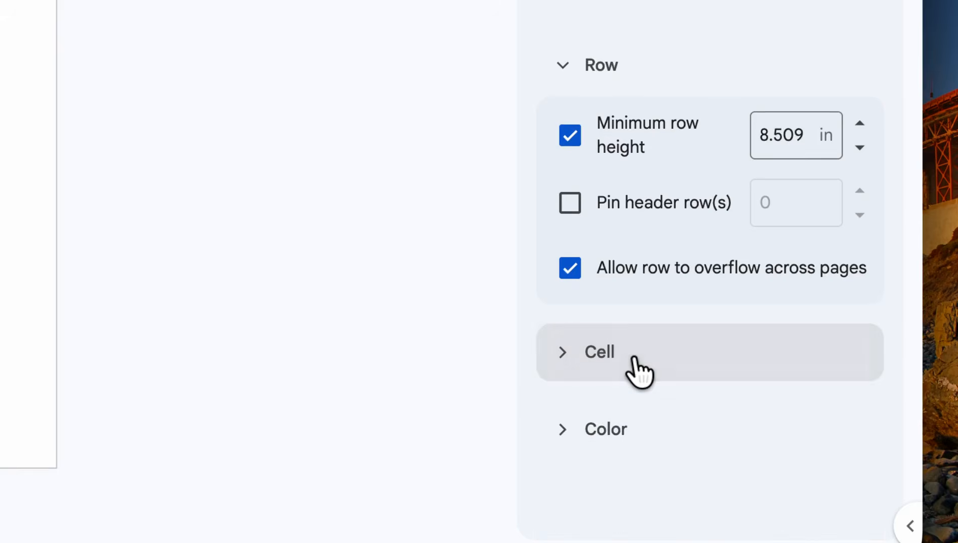
pyautogui.click(592, 451)
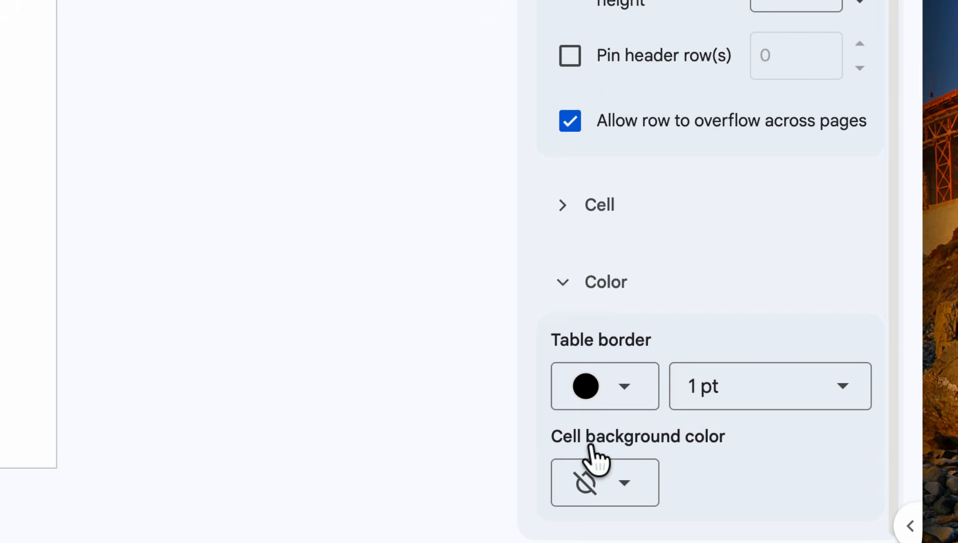
pyautogui.click(619, 397)
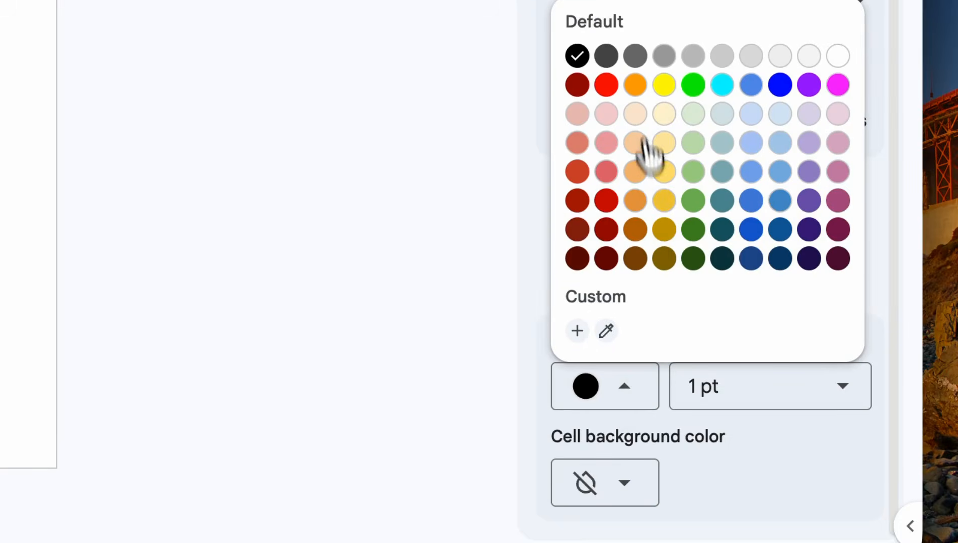
pyautogui.click(694, 91)
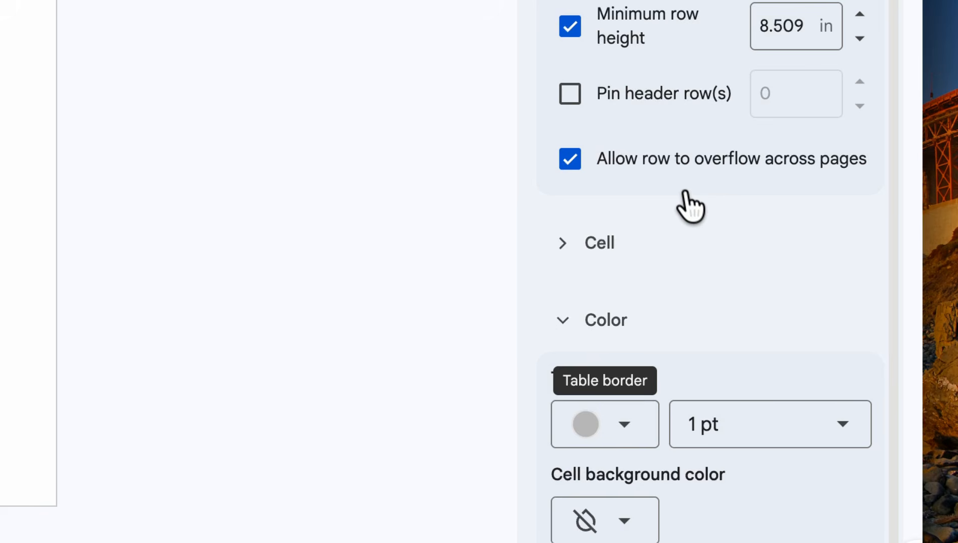
pyautogui.click(635, 433)
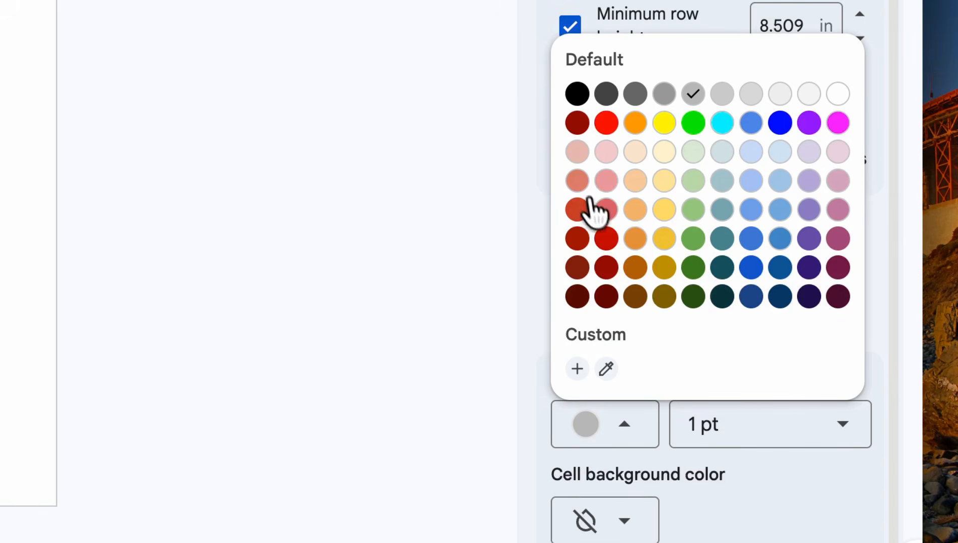
pyautogui.click(578, 183)
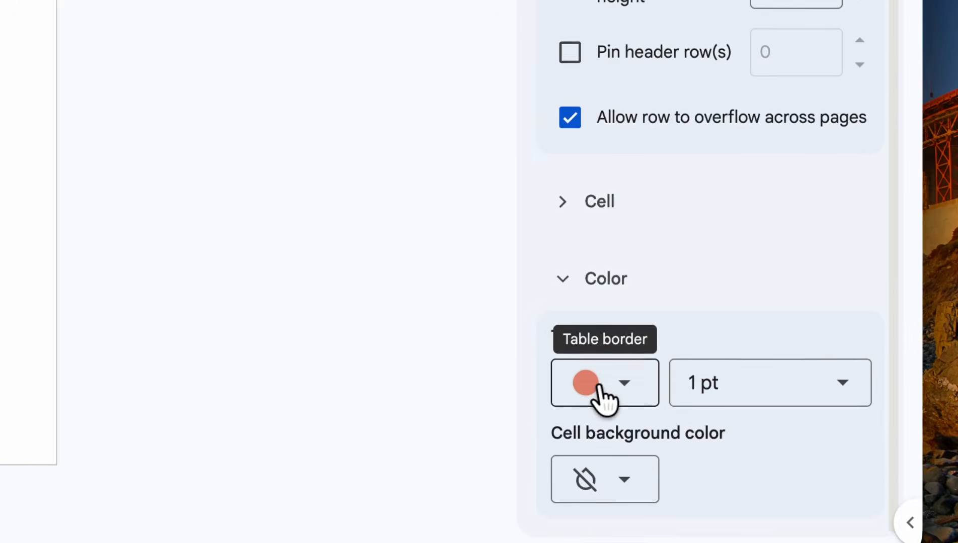
# - Change the table border from salmon to the light red shade in the default palette's fifth row, and close the table options
pyautogui.click(605, 417)
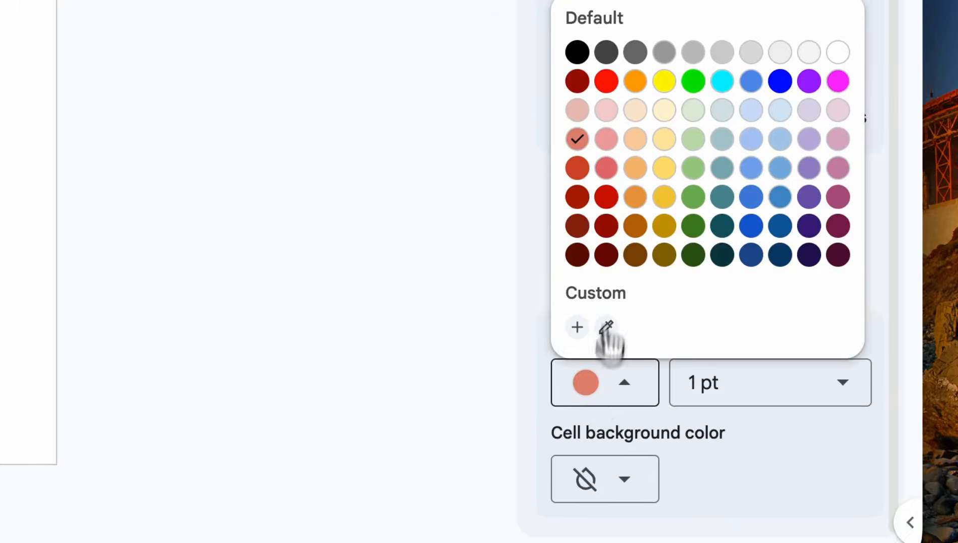
pyautogui.click(608, 176)
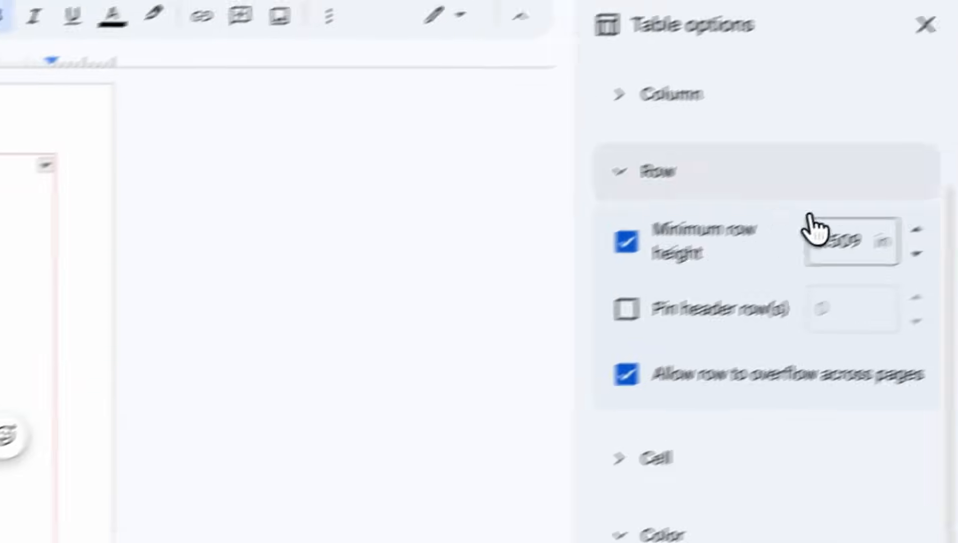
pyautogui.click(91, 234)
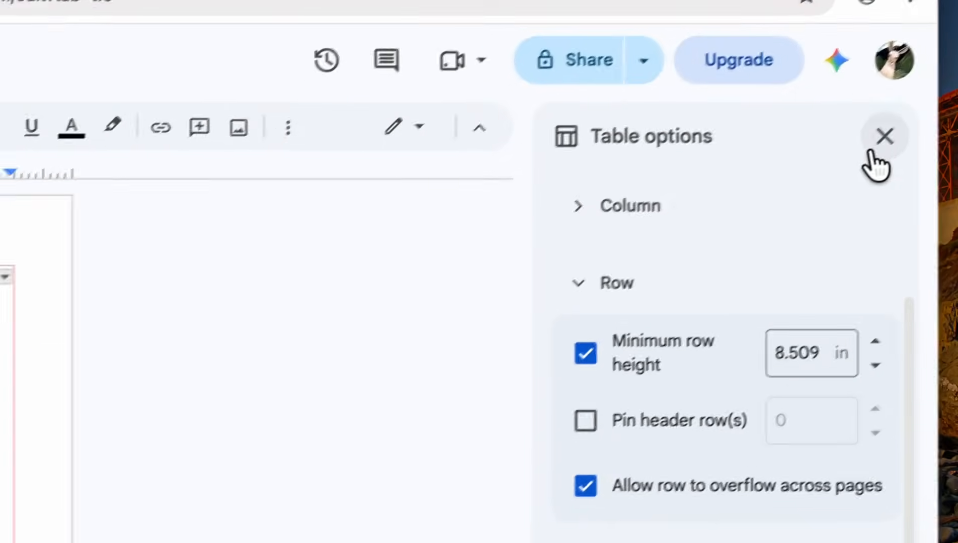
pyautogui.click(868, 146)
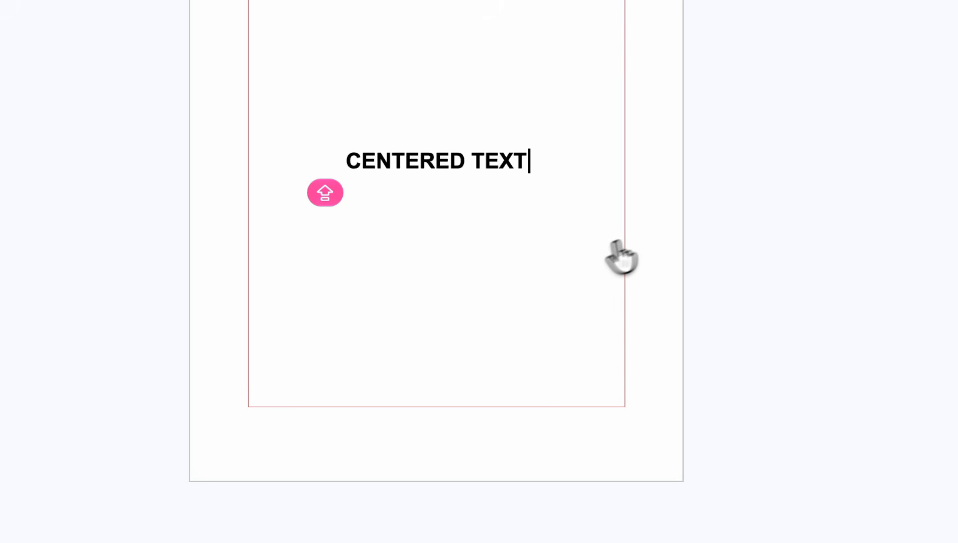
pyautogui.click(449, 310)
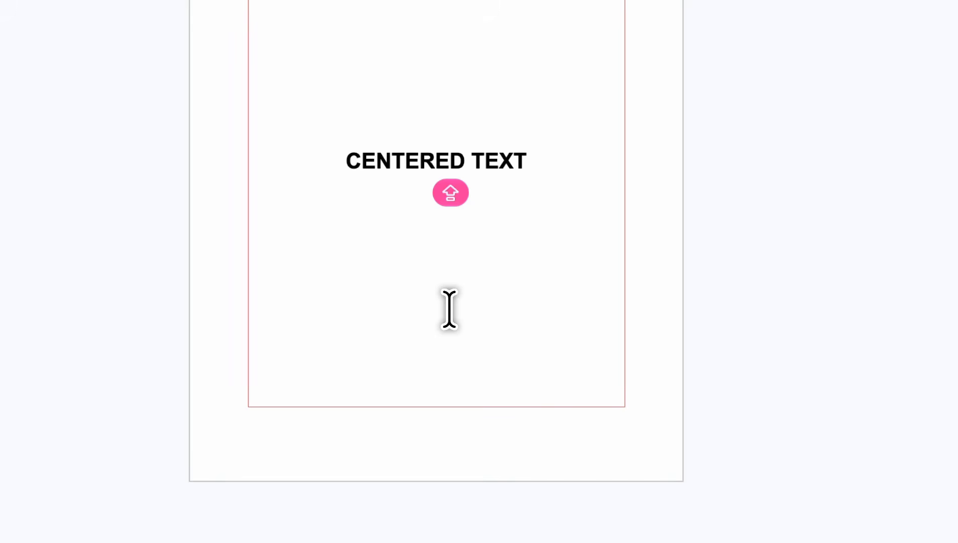
pyautogui.moveTo(577, 162); pyautogui.dragTo(283, 159)
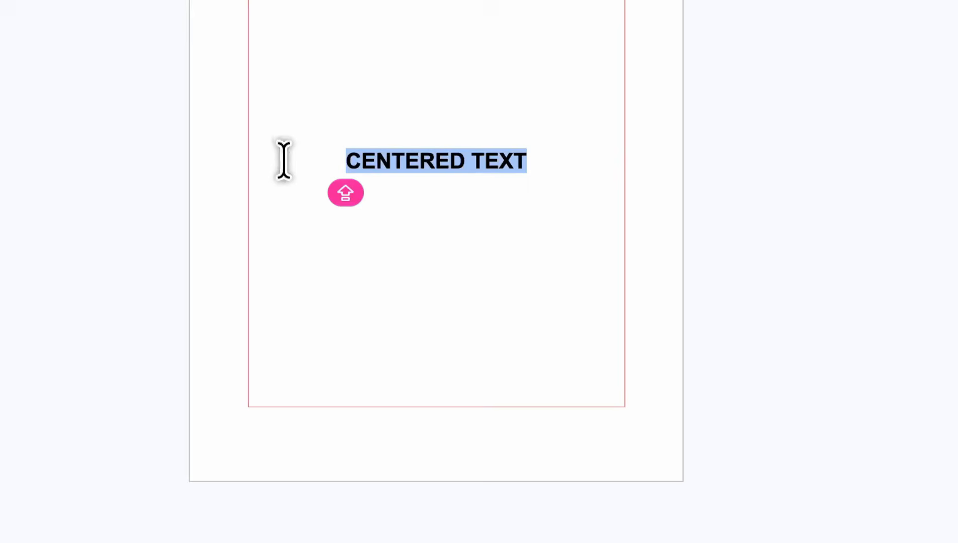
pyautogui.click(371, 389)
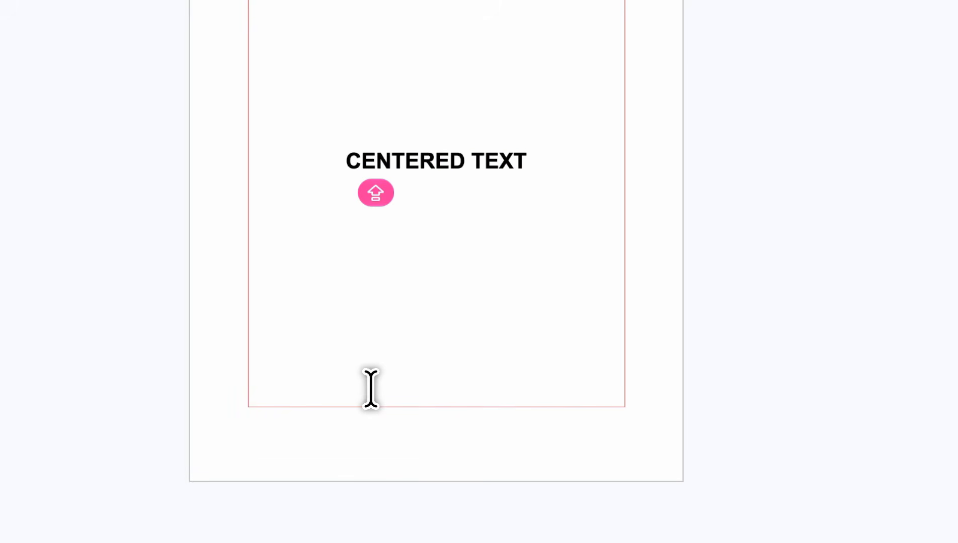